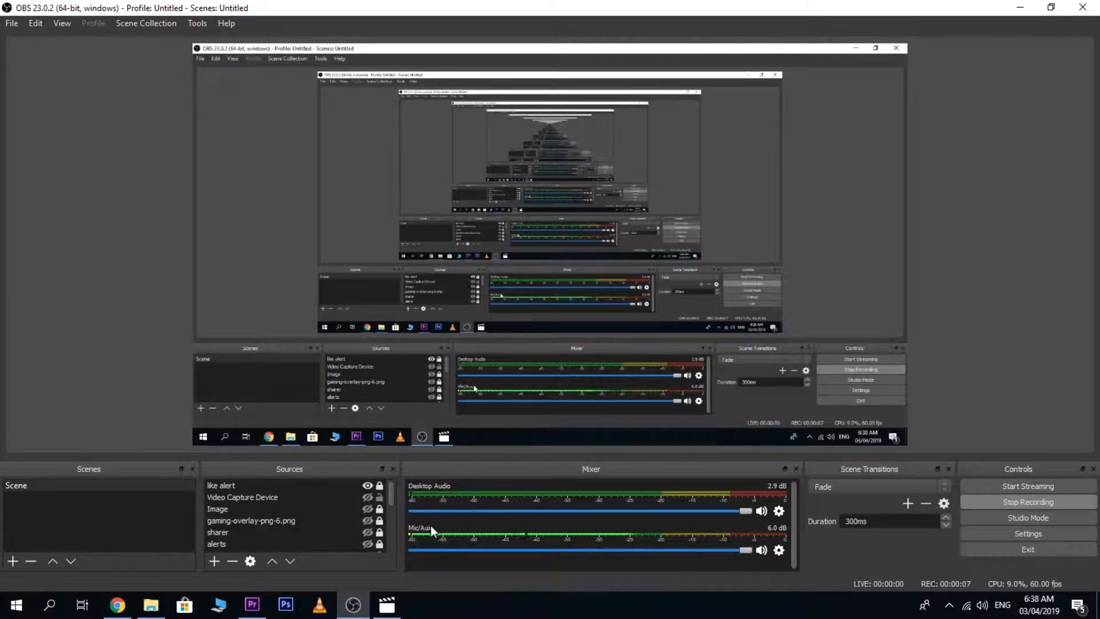
pyautogui.moveTo(393, 497)
pyautogui.mouseDown()
pyautogui.moveTo(395, 552)
pyautogui.moveTo(394, 494)
pyautogui.mouseUp()
pyautogui.moveTo(360, 612)
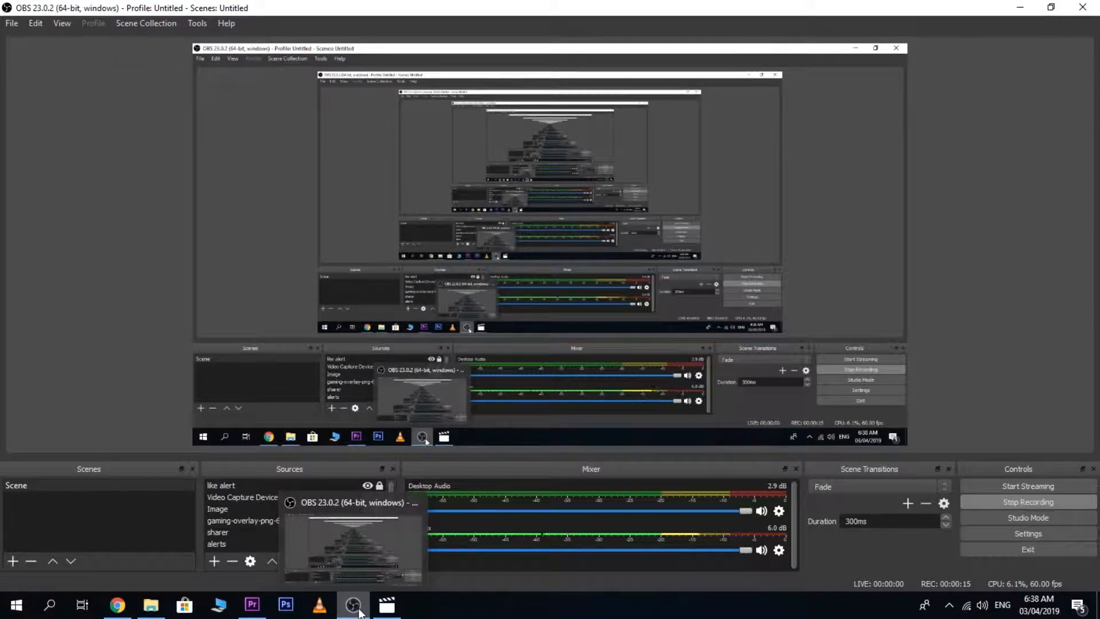
pyautogui.click(350, 605)
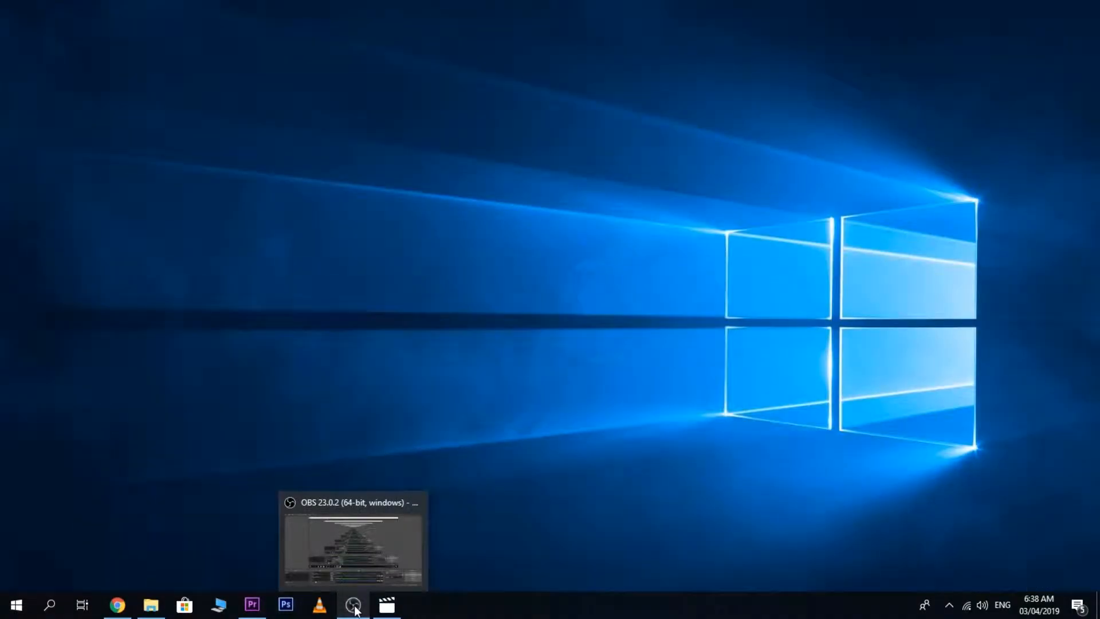
pyautogui.click(351, 605)
pyautogui.click(351, 605)
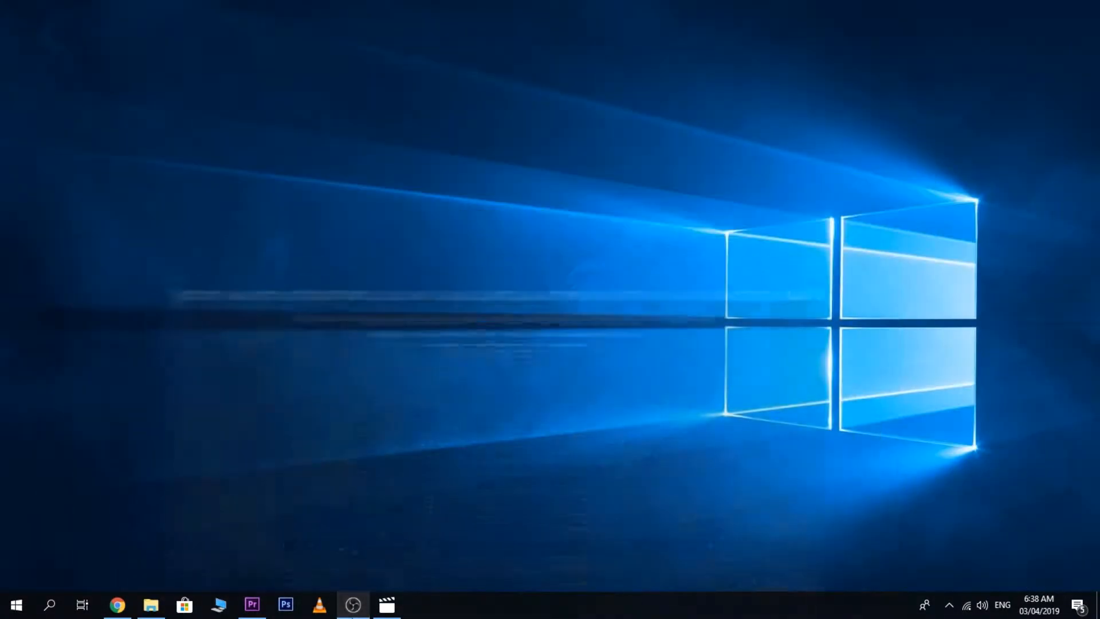
# Switch to Chrome and open the Alert Box widget from the Streamlabs widget gallery.
pyautogui.click(118, 606)
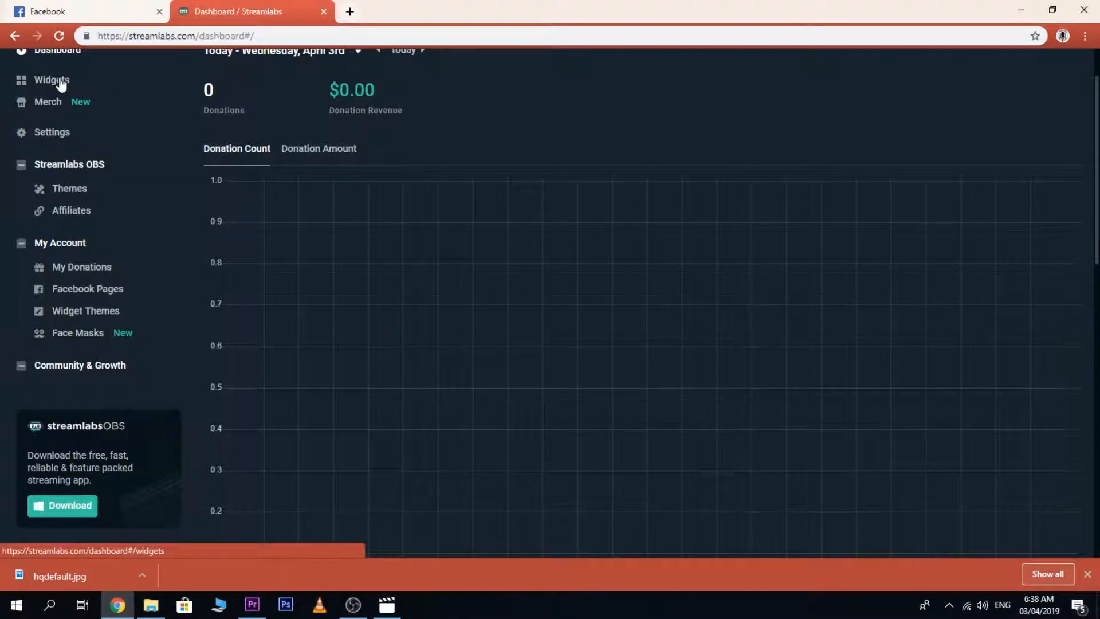
pyautogui.click(80, 298)
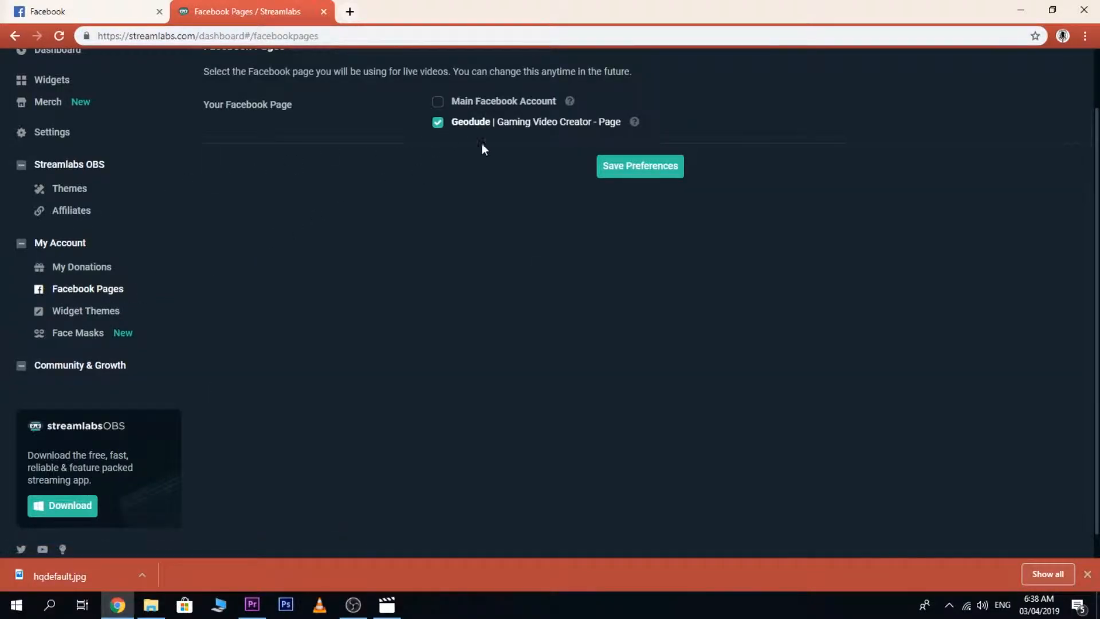
pyautogui.click(56, 81)
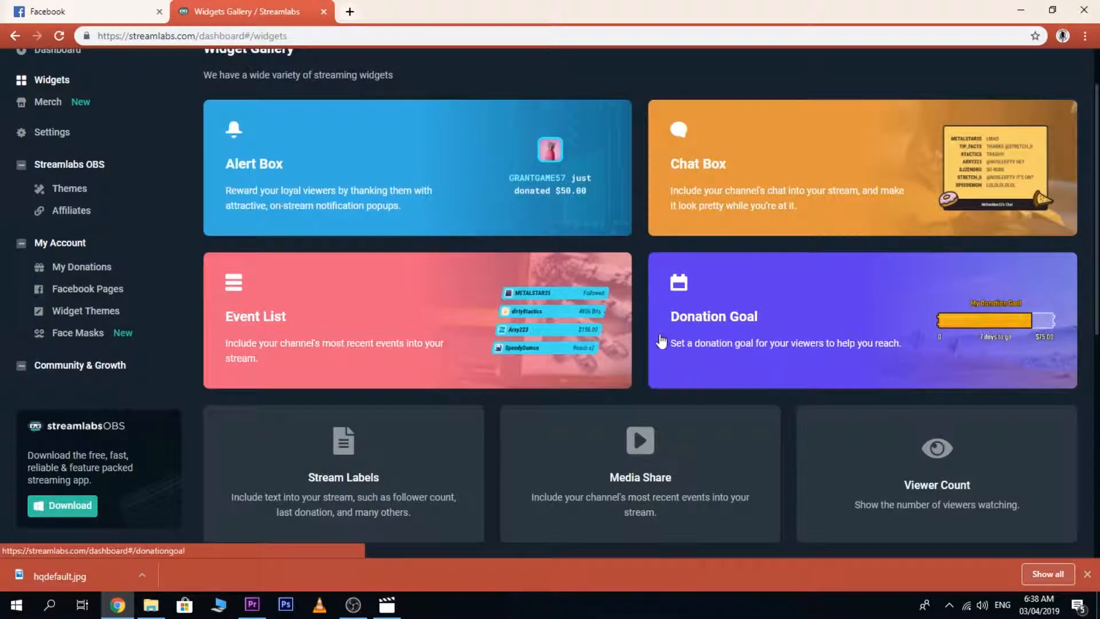
pyautogui.click(257, 169)
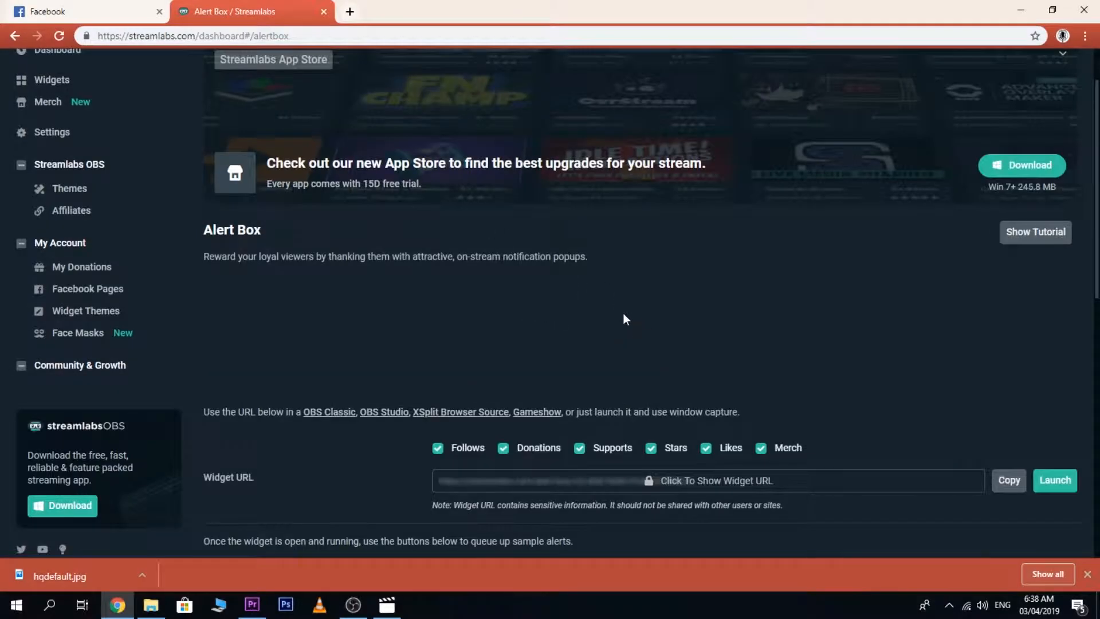
# Open the Alert Box's Likes settings and bring up the image and sound options.
pyautogui.scroll(-2, 831, 398)
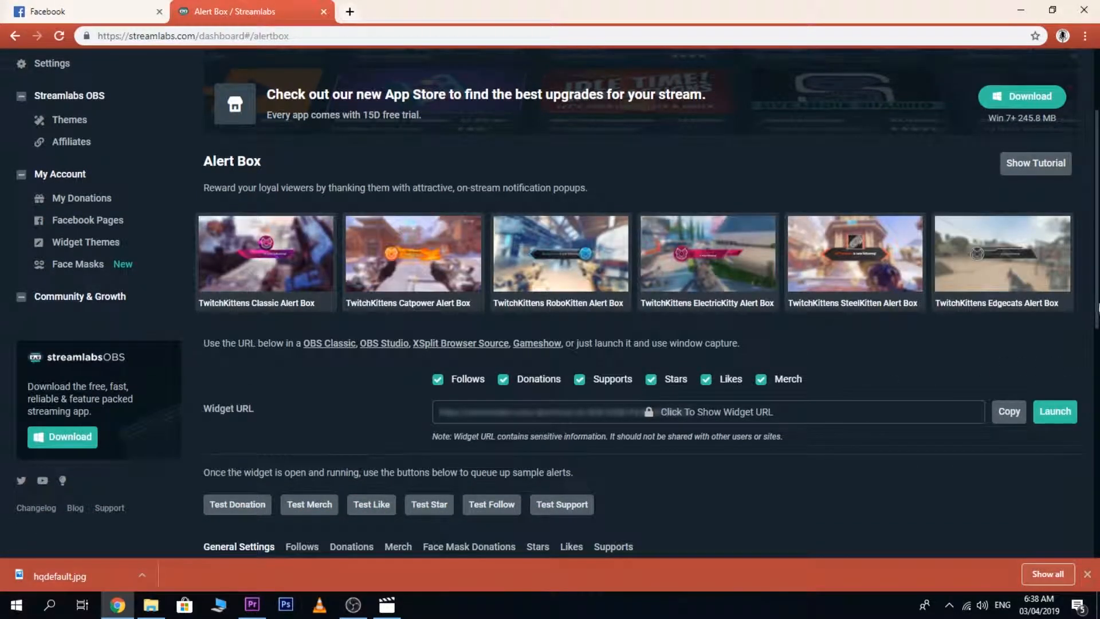
pyautogui.scroll(-3, 1096, 318)
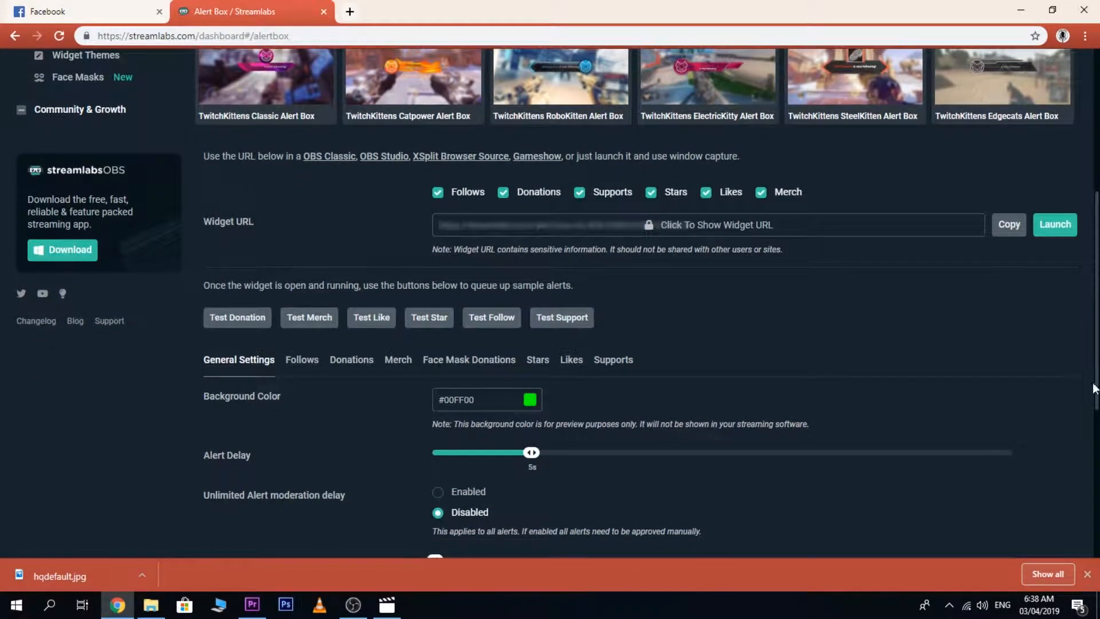
pyautogui.scroll(-3, 620, 374)
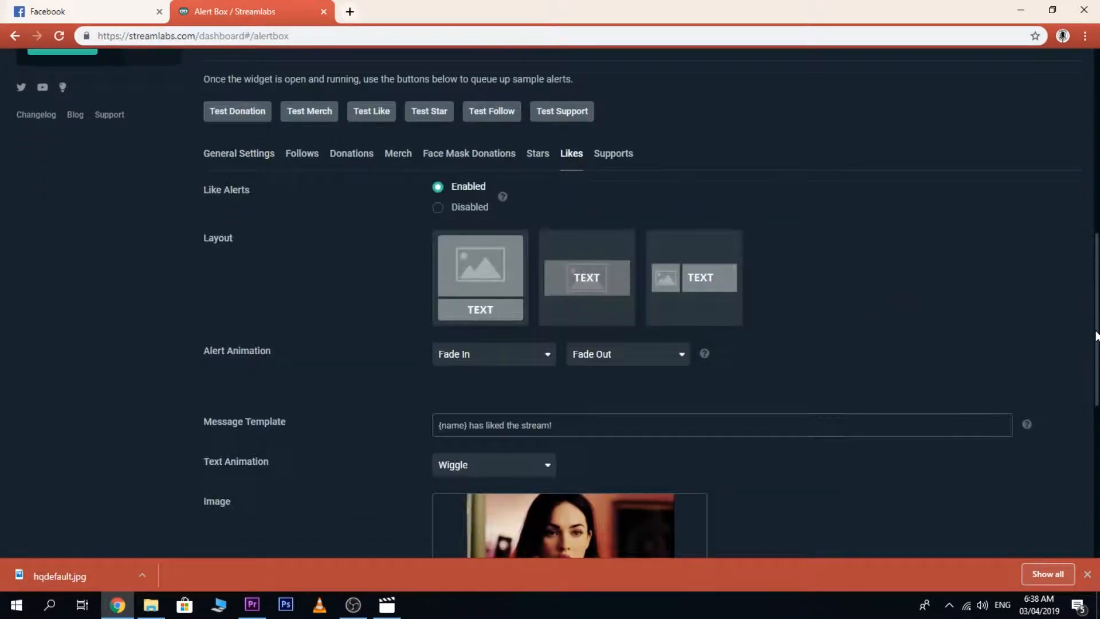
pyautogui.scroll(-3, 1096, 336)
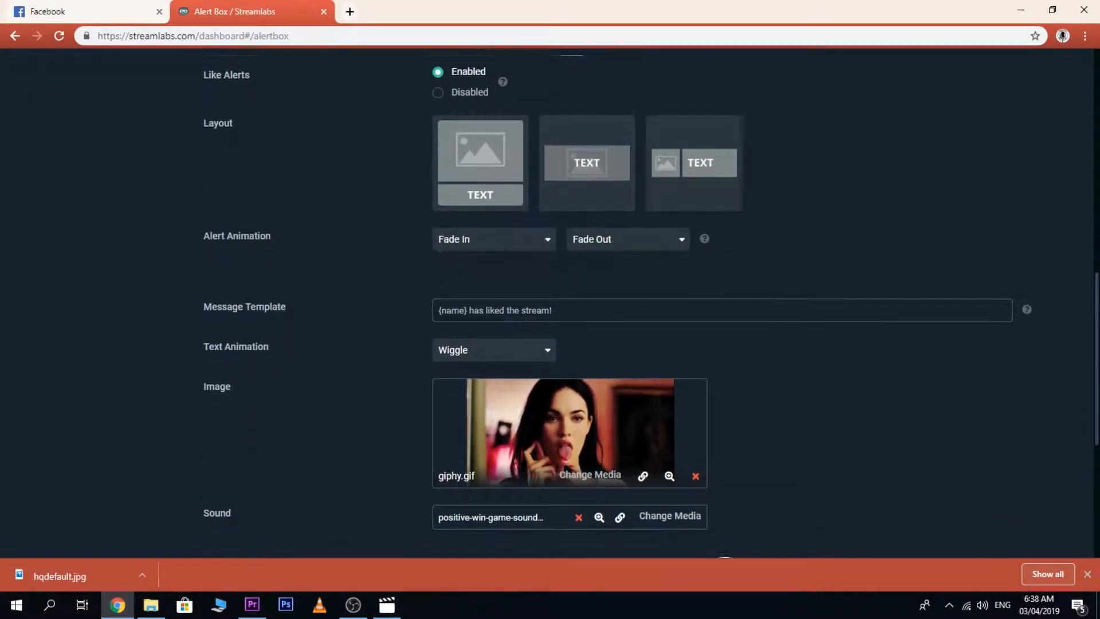
pyautogui.scroll(-2, 1071, 411)
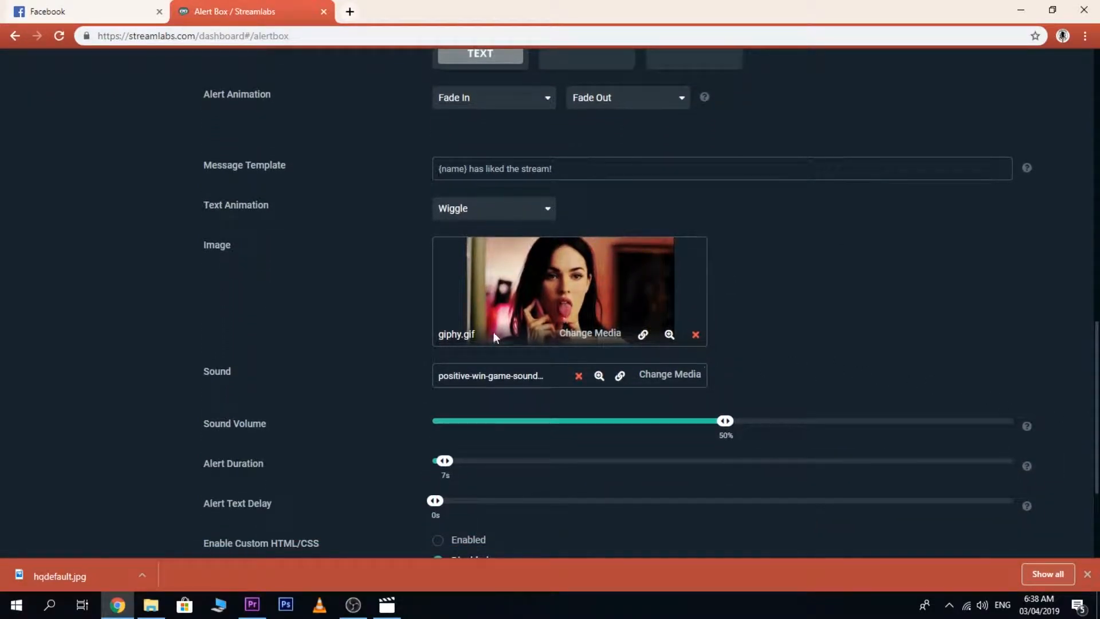
# Replace the like alert's image with the stock corgi image 2OB43dk.gif.
pyautogui.click(585, 335)
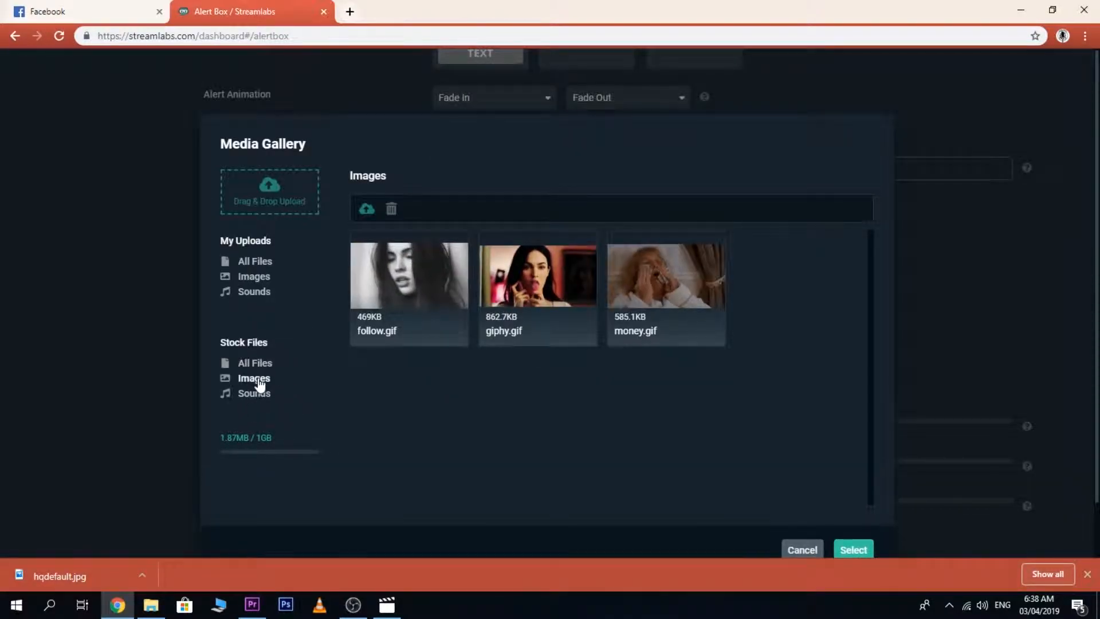
pyautogui.click(255, 378)
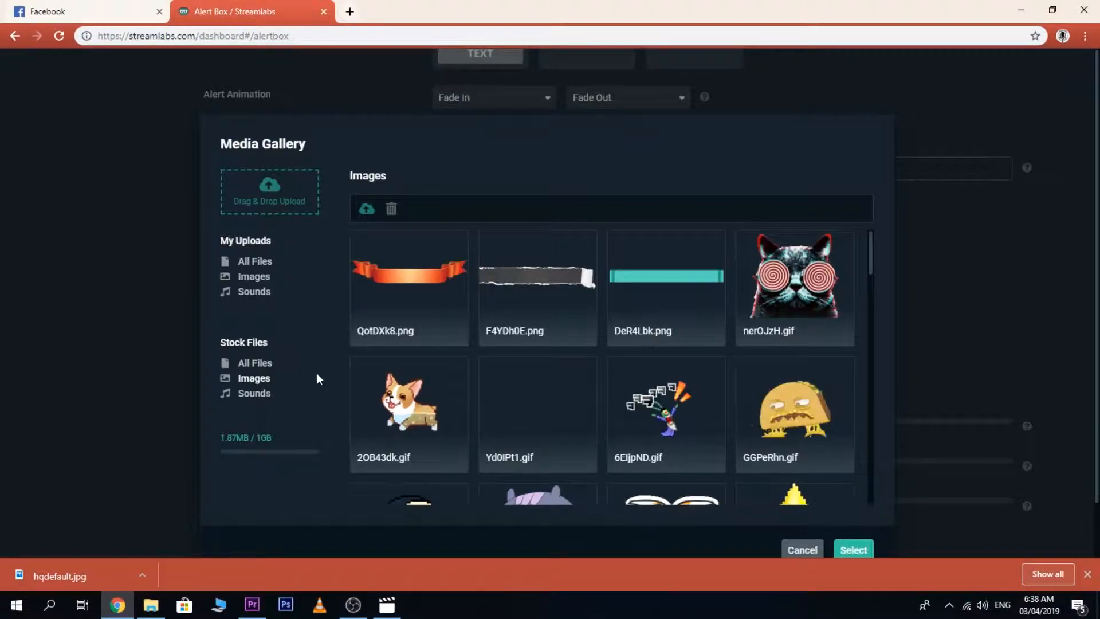
pyautogui.moveTo(872, 260)
pyautogui.mouseDown()
pyautogui.moveTo(870, 311)
pyautogui.moveTo(875, 277)
pyautogui.mouseUp()
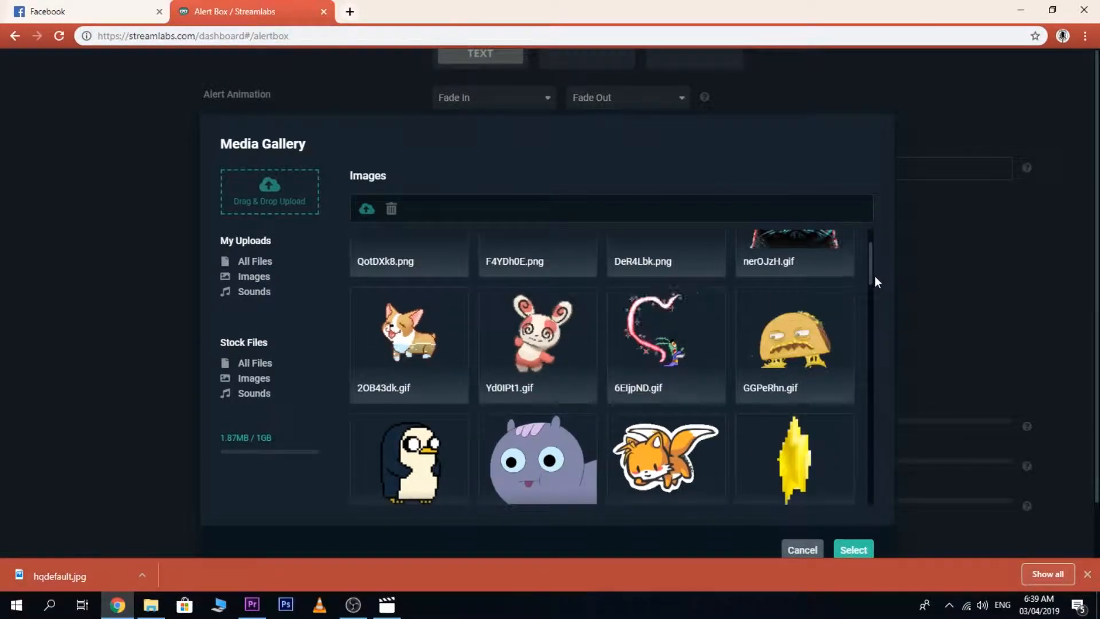
pyautogui.click(429, 364)
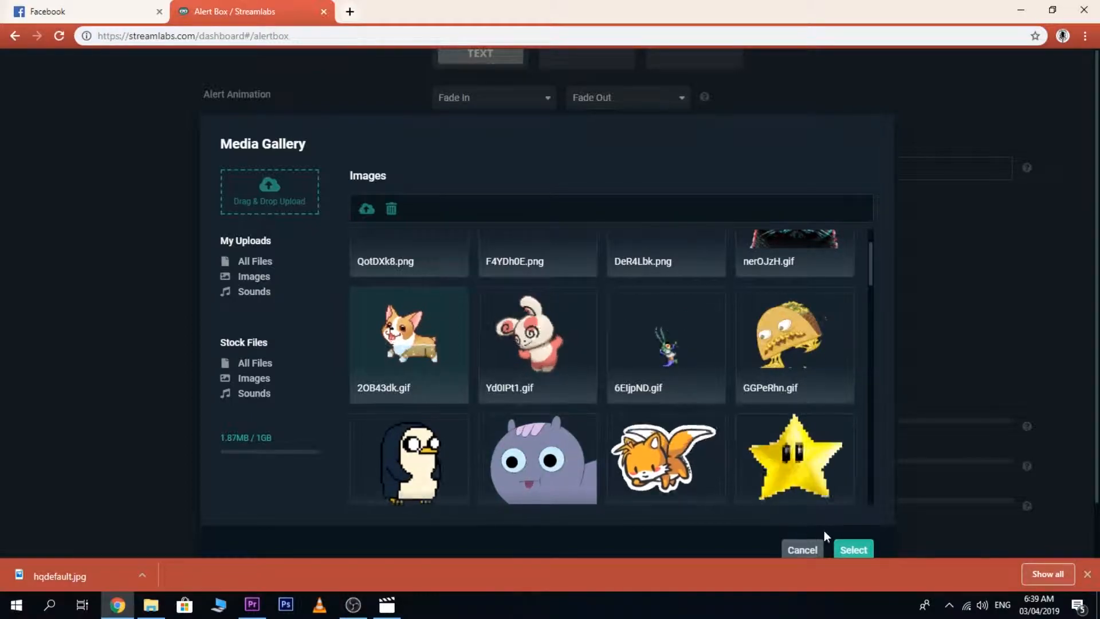
pyautogui.click(861, 552)
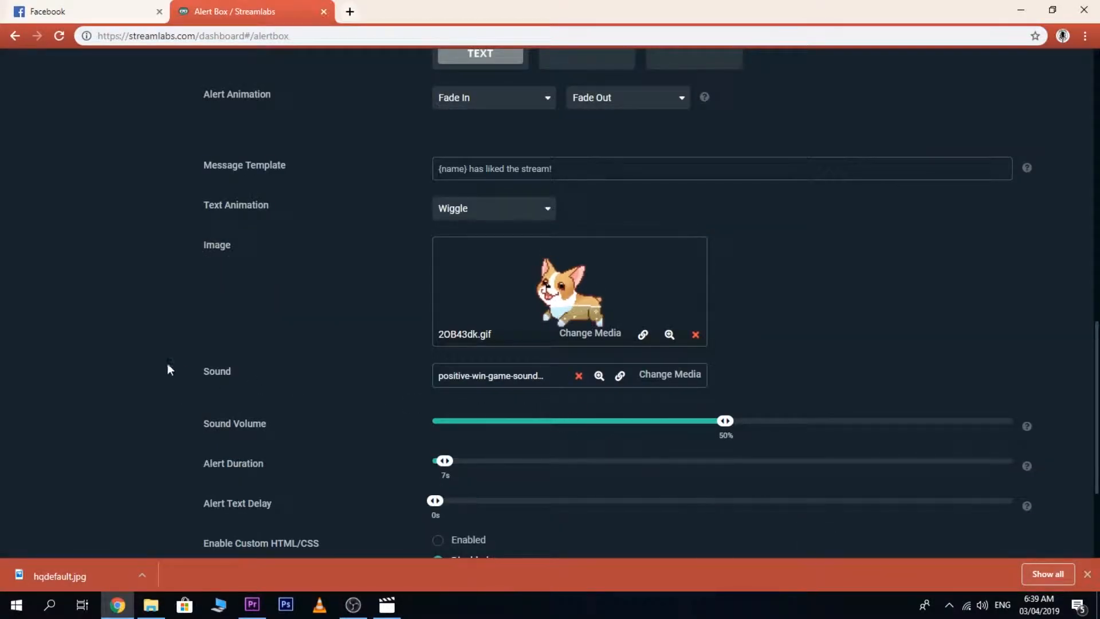
# Set the like alert's sound to the stock sound Level Up.
pyautogui.click(620, 375)
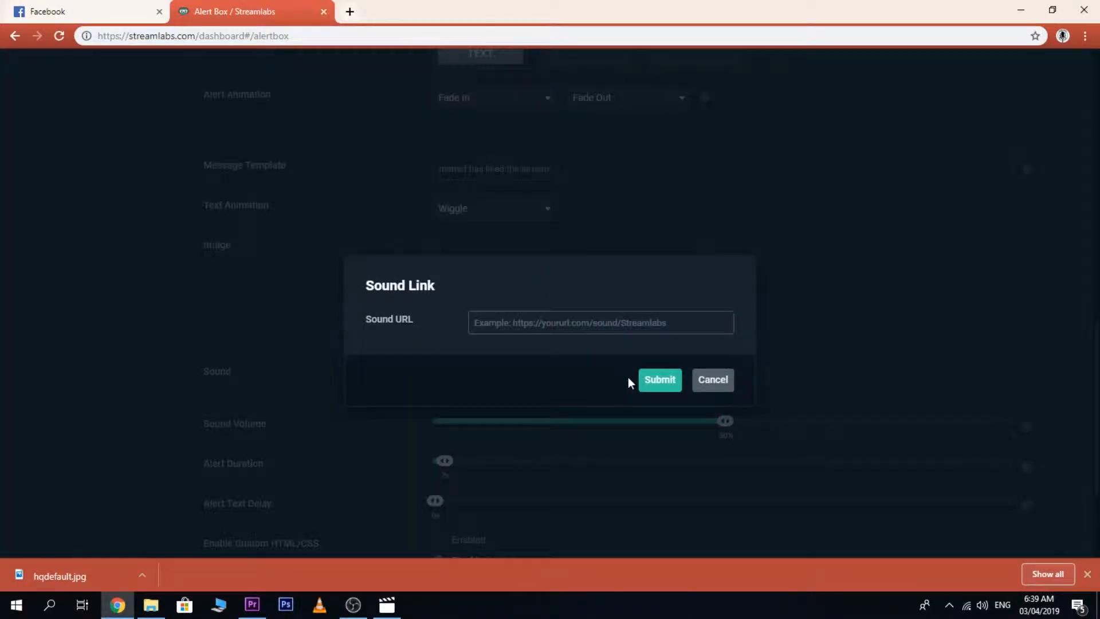
pyautogui.click(705, 383)
pyautogui.click(668, 378)
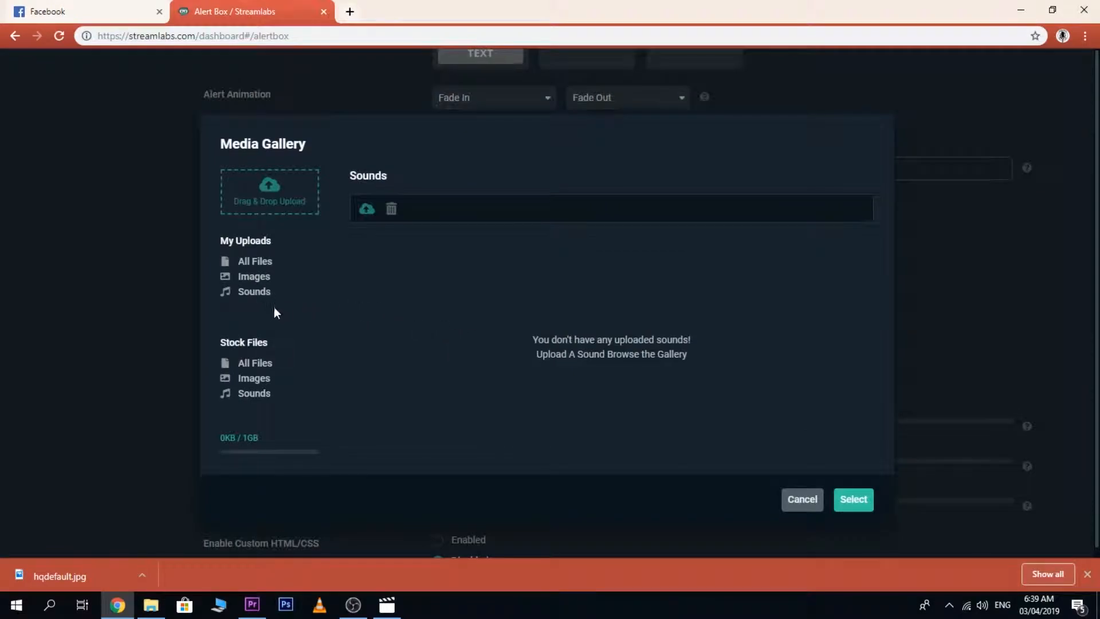
pyautogui.click(261, 394)
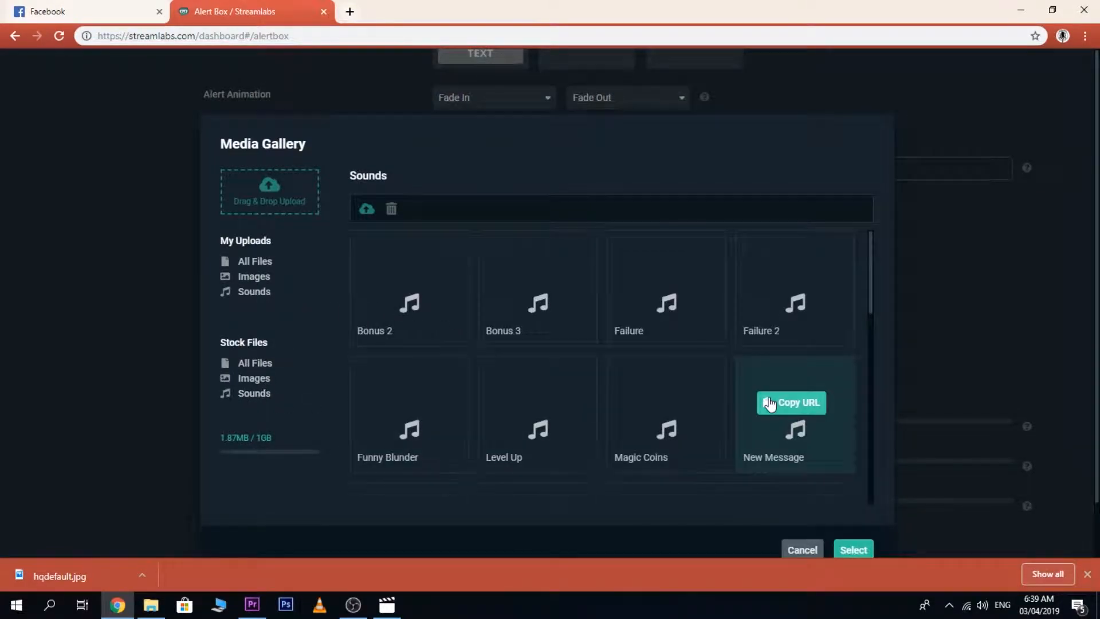
pyautogui.moveTo(872, 301); pyautogui.dragTo(858, 342)
pyautogui.scroll(1, 584, 386)
pyautogui.click(564, 390)
pyautogui.click(853, 546)
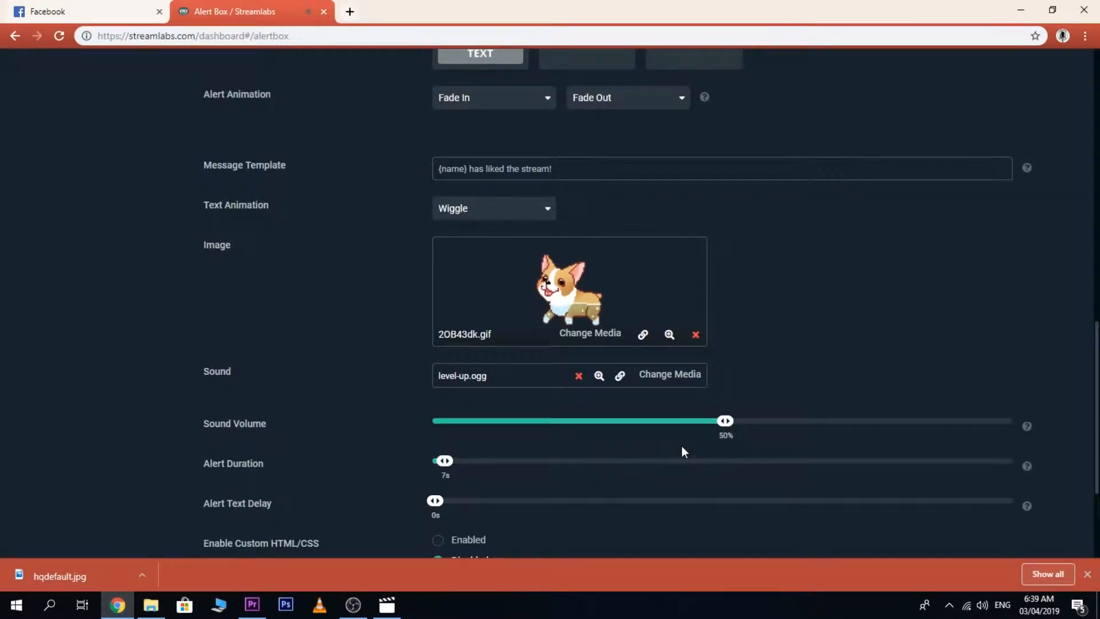
# Change the like alert's sound to the stock sound New Message.
pyautogui.click(662, 380)
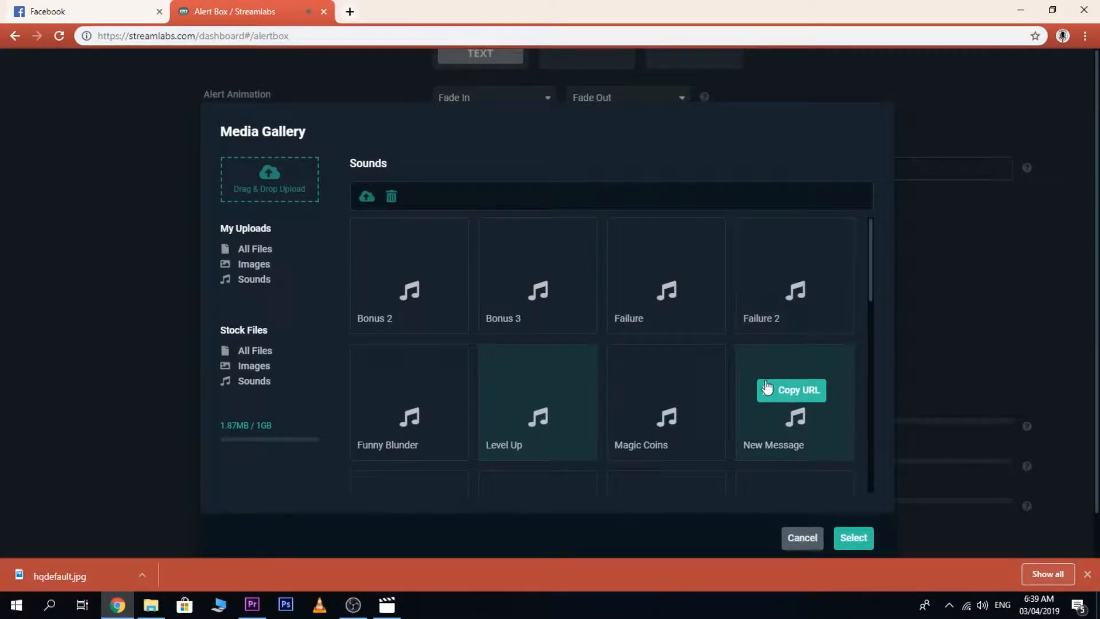
pyautogui.scroll(-2, 766, 389)
pyautogui.click(792, 284)
pyautogui.click(841, 536)
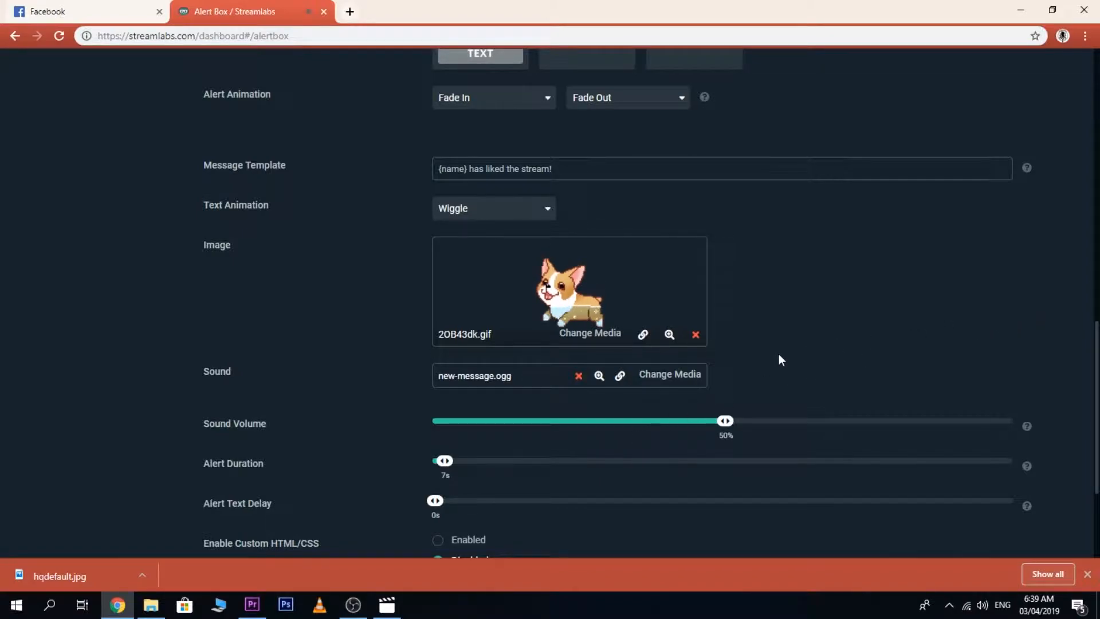
# Look over the remaining like alert settings, then reveal and copy the Alert Box widget URL.
pyautogui.scroll(-3, 779, 356)
pyautogui.scroll(3, 779, 356)
pyautogui.scroll(-3, 776, 354)
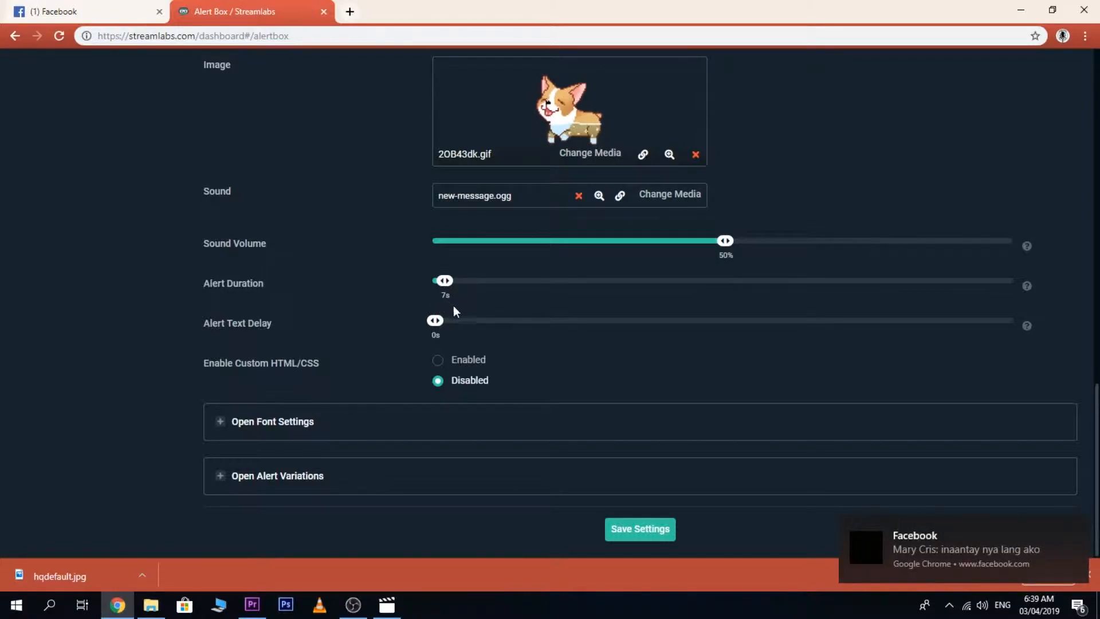
pyautogui.scroll(10, 651, 527)
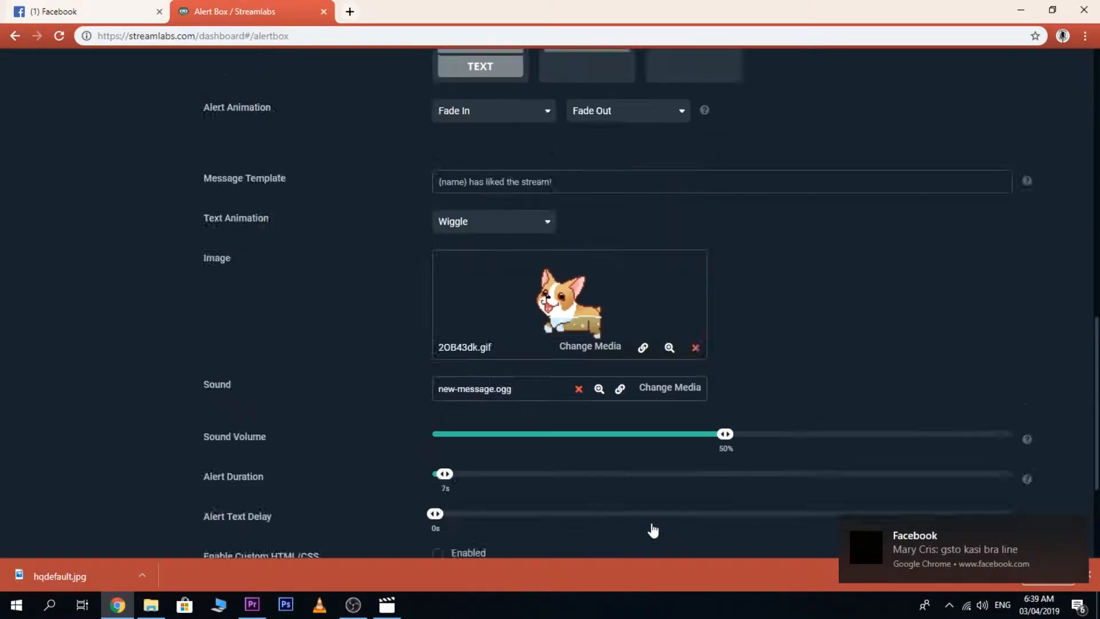
pyautogui.scroll(1, 651, 523)
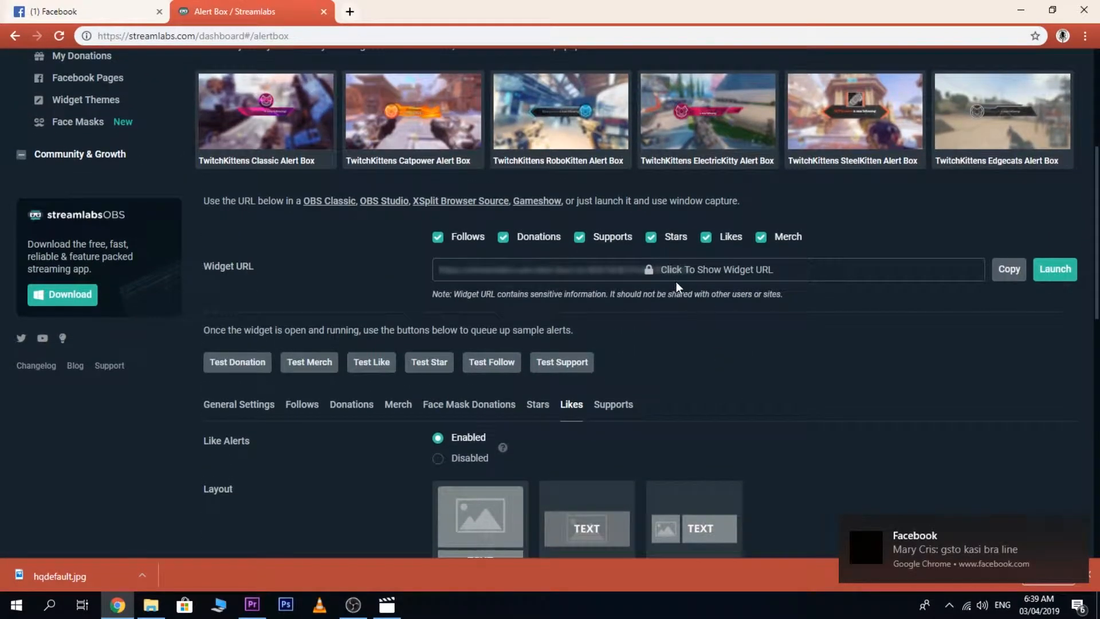
pyautogui.click(750, 274)
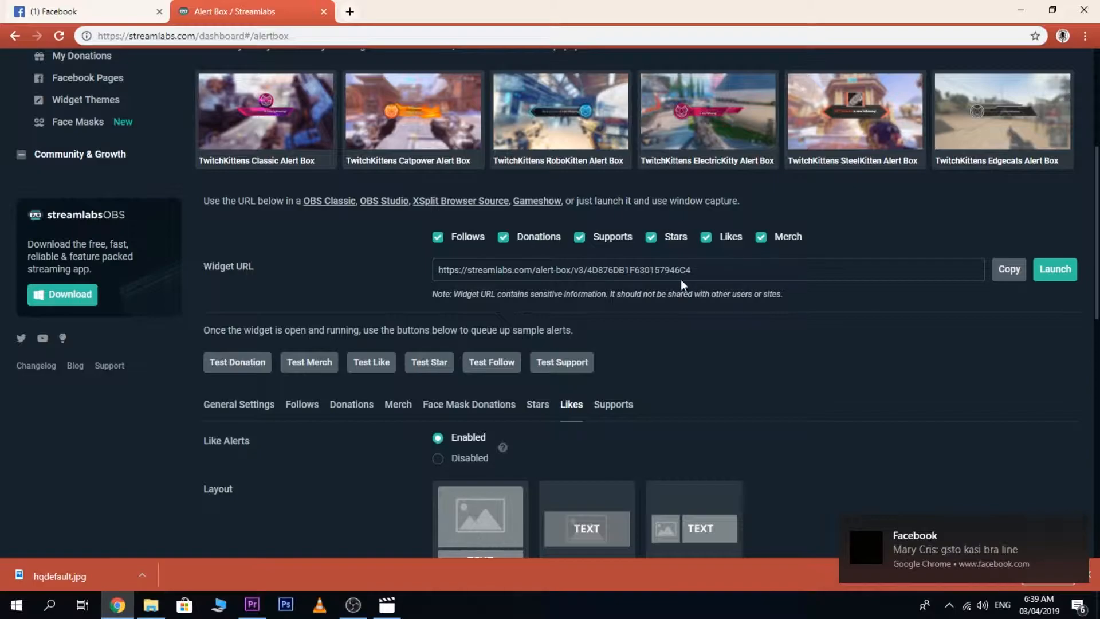
pyautogui.click(1009, 269)
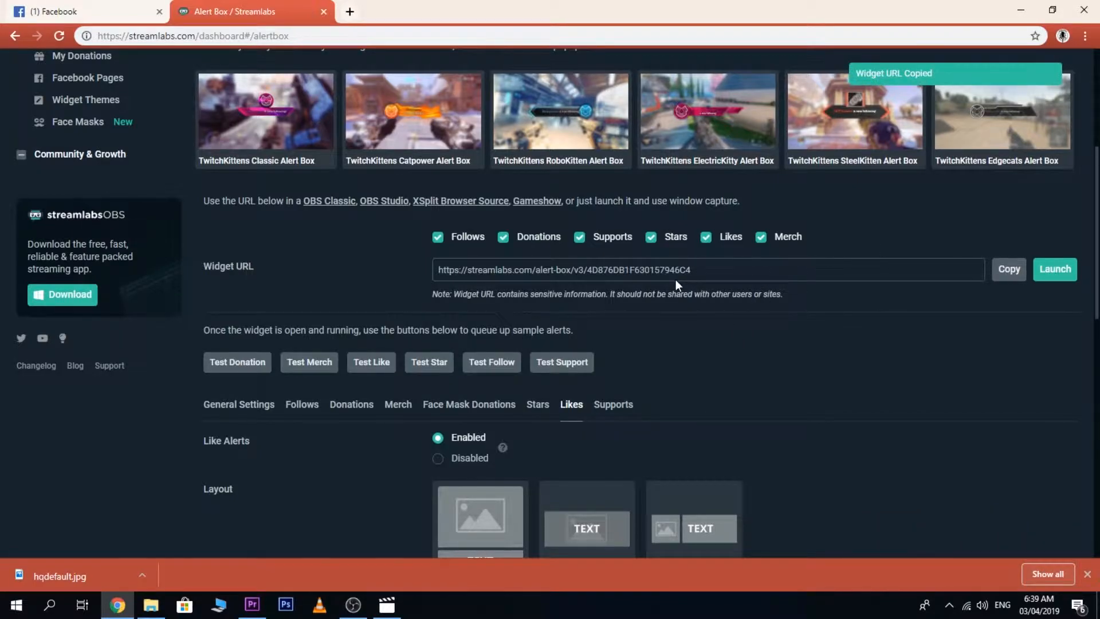
# Switch to OBS and create a new visible browser source named "alertsssss".
pyautogui.scroll(-8, 705, 332)
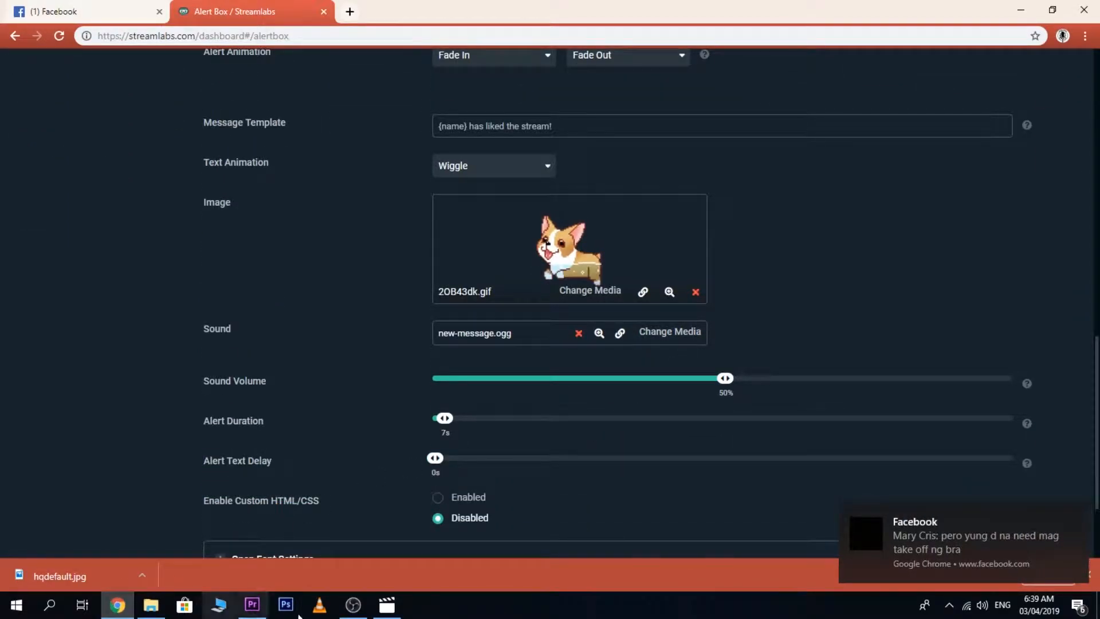
pyautogui.click(131, 607)
pyautogui.click(353, 605)
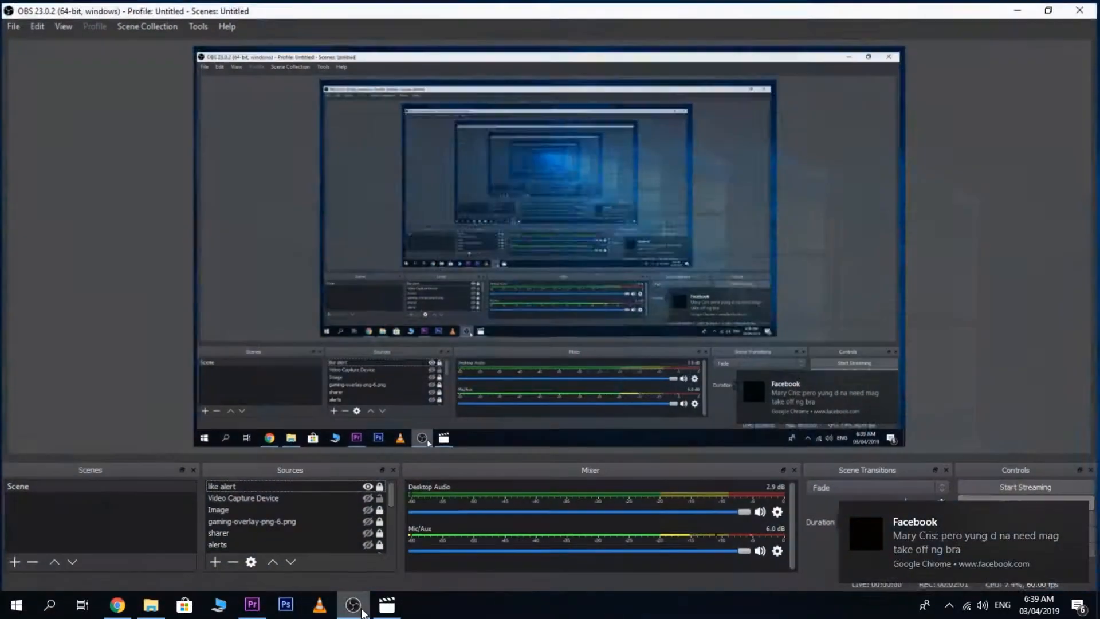
pyautogui.click(214, 564)
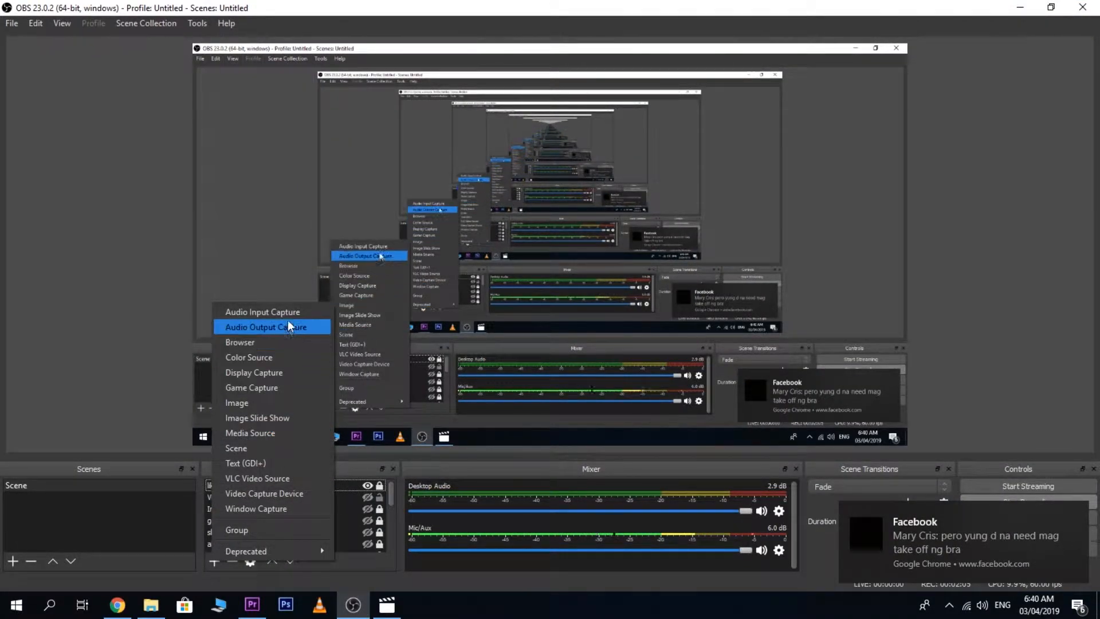
pyautogui.click(268, 343)
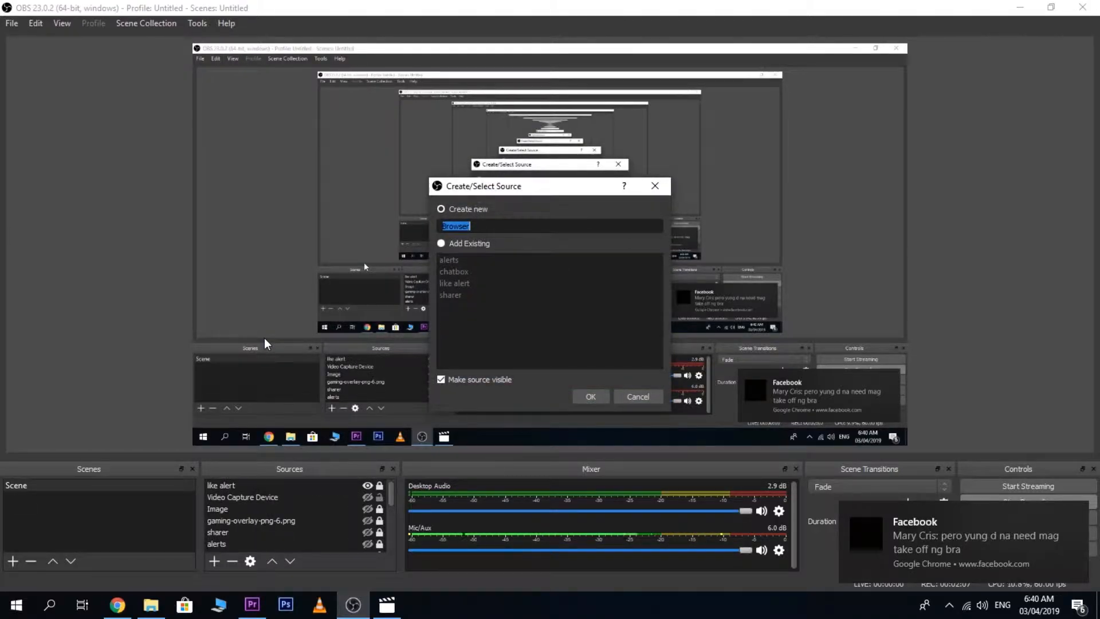
pyautogui.write('alertsssss')
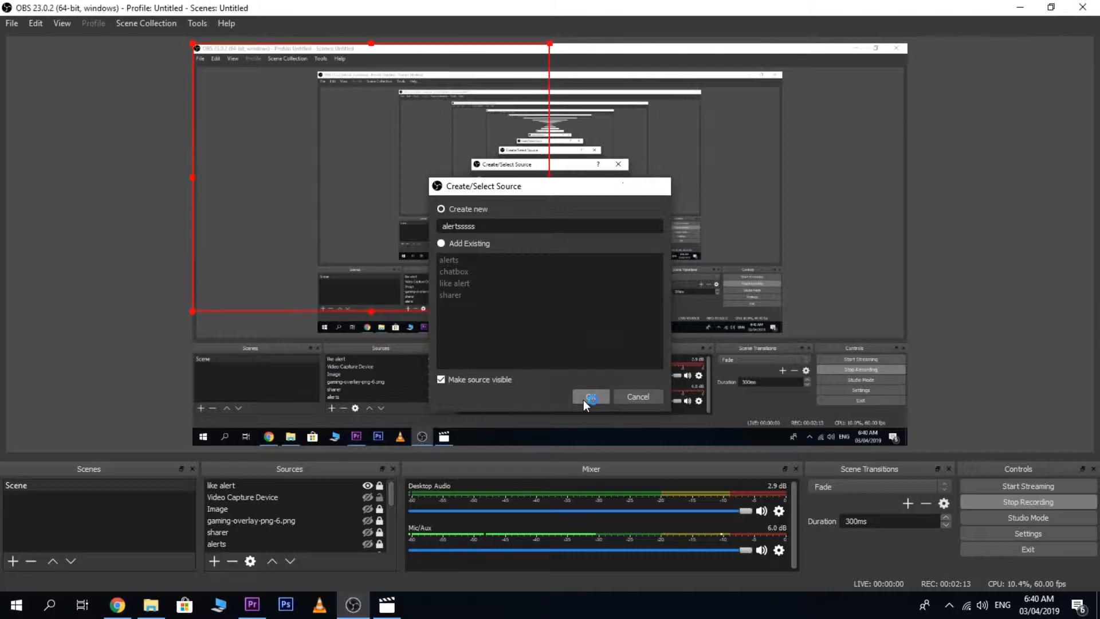
pyautogui.click(590, 397)
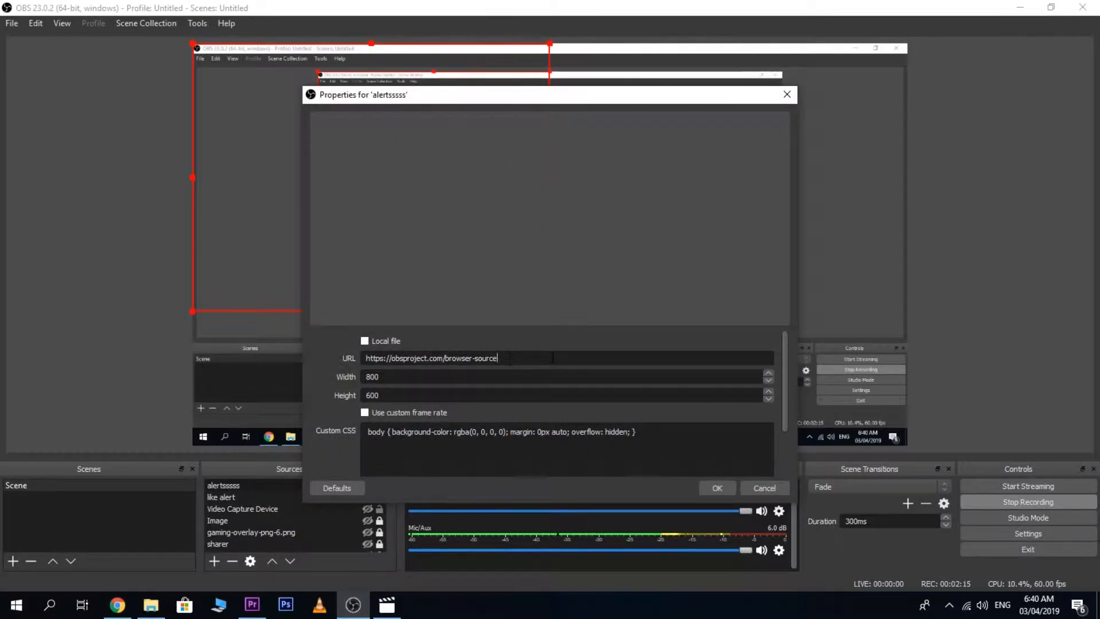
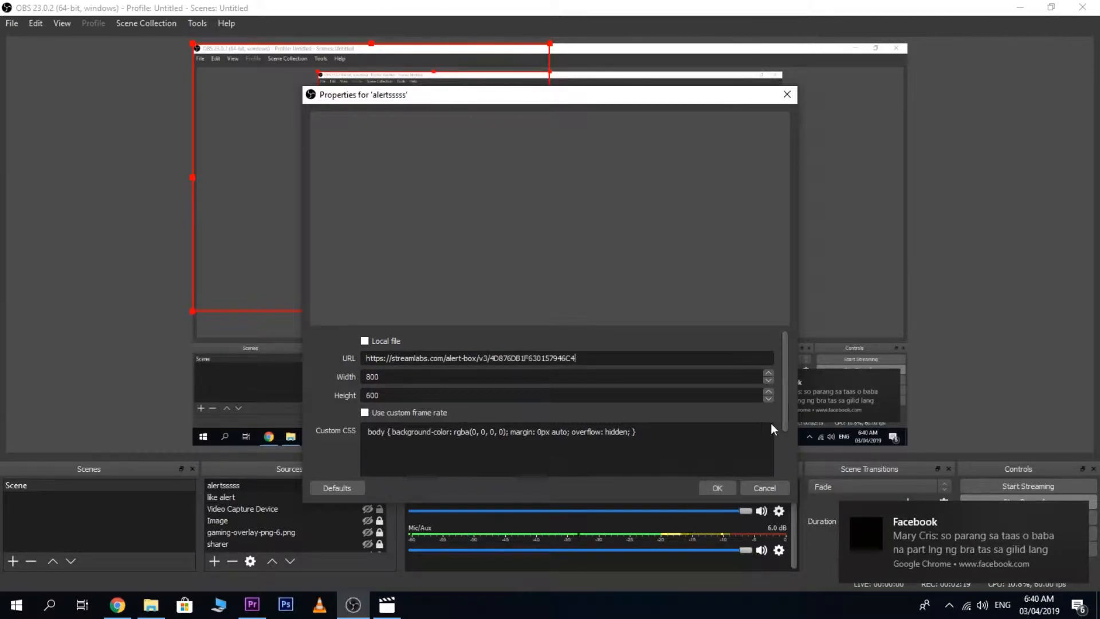
# Replace the browser source's default URL with the copied Alert Box widget URL and accept the source properties.
pyautogui.moveTo(788, 421); pyautogui.dragTo(757, 473)
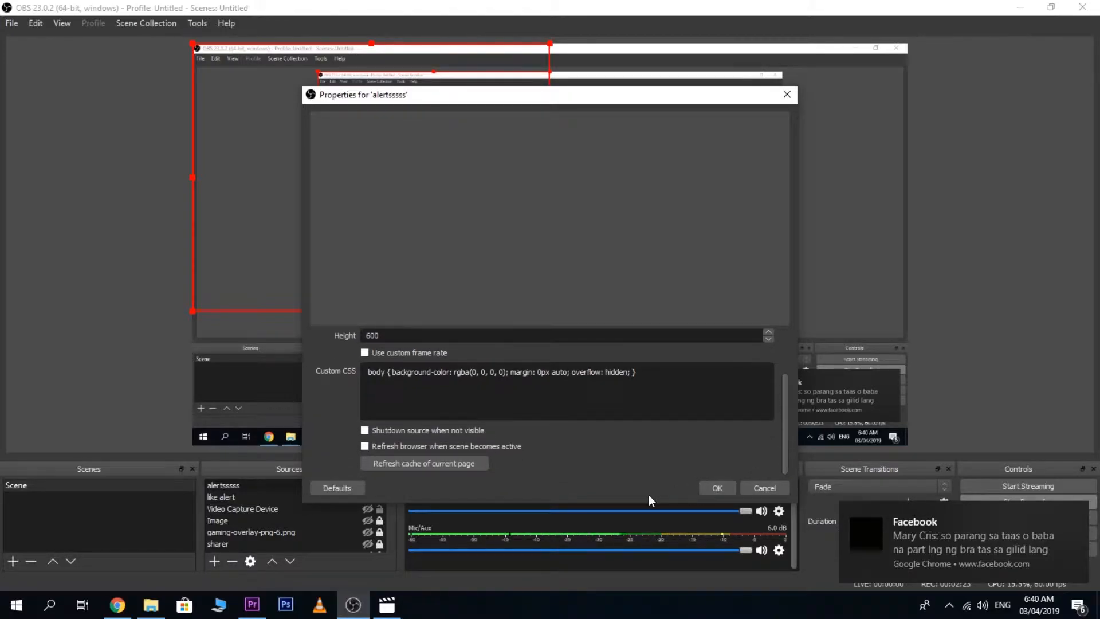
pyautogui.click(717, 488)
# Shrink the alert source on the canvas, reposition it inside the preview, and deselect it.
pyautogui.moveTo(497, 265); pyautogui.dragTo(696, 295)
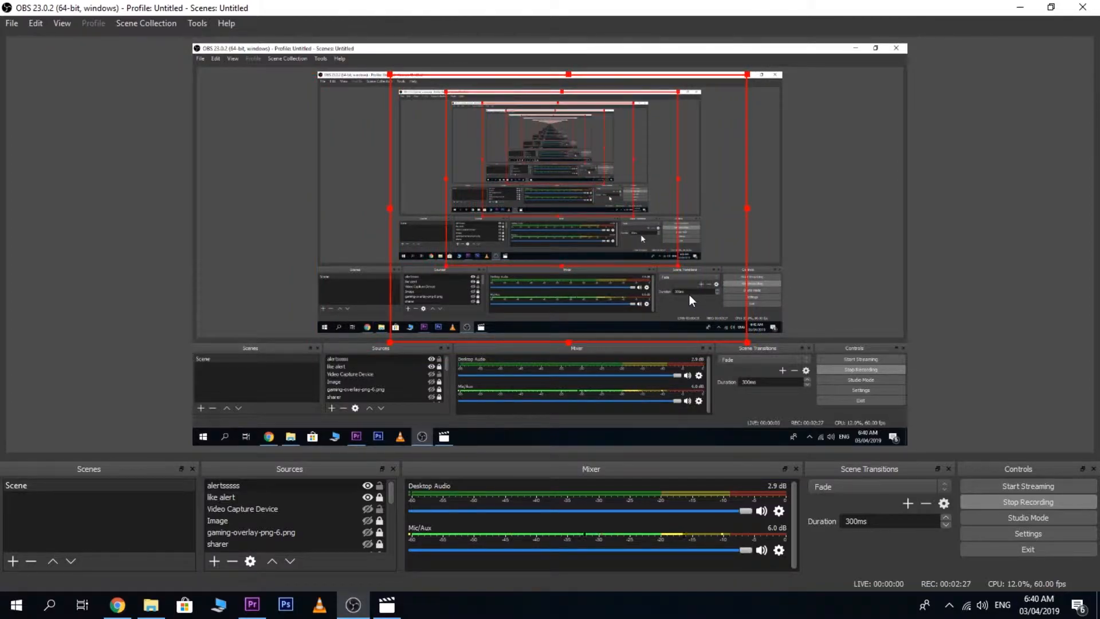
pyautogui.moveTo(748, 342); pyautogui.dragTo(646, 244)
pyautogui.moveTo(574, 220); pyautogui.dragTo(619, 223)
pyautogui.click(990, 304)
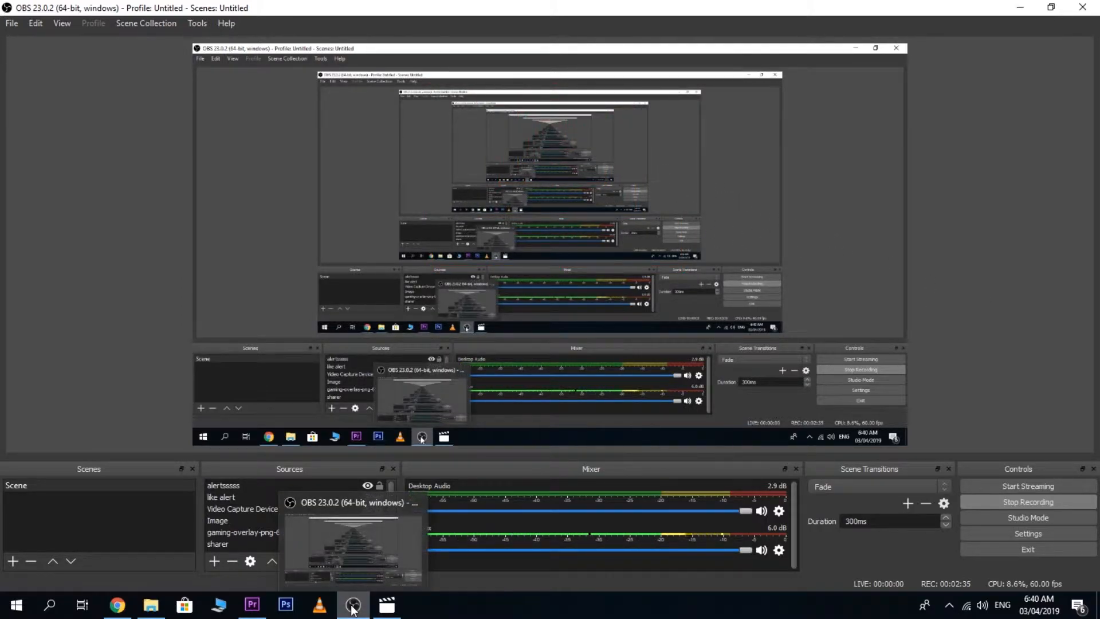
# Switch to the Streamlabs Alert Box page in Chrome and send a test like alert.
pyautogui.click(122, 610)
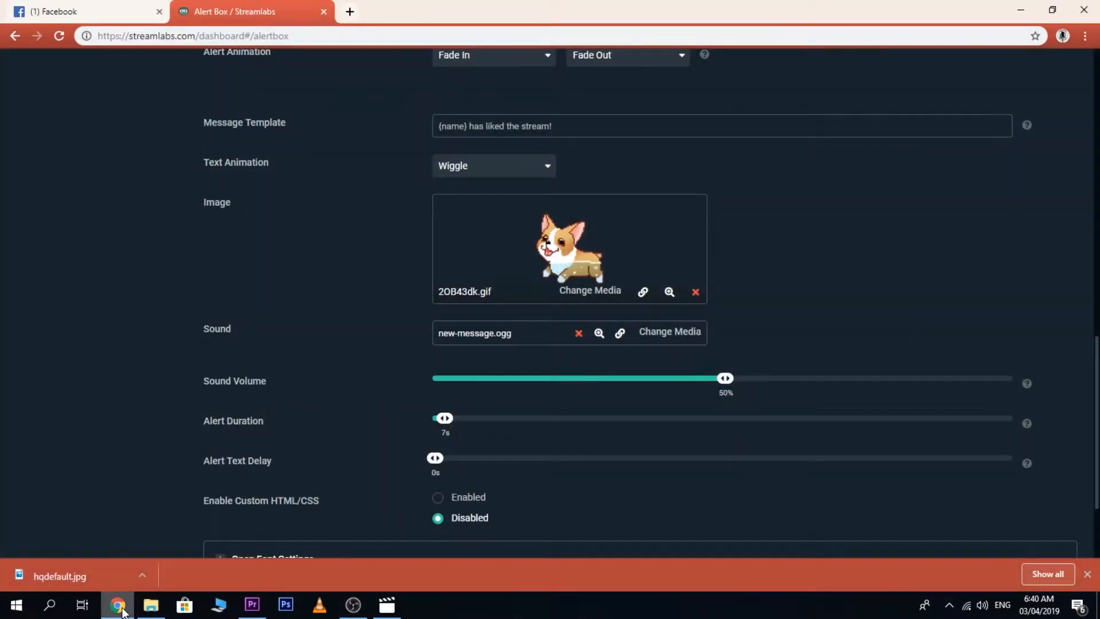
pyautogui.moveTo(1099, 430); pyautogui.dragTo(1087, 197)
pyautogui.scroll(-4, 543, 446)
pyautogui.scroll(-1, 543, 446)
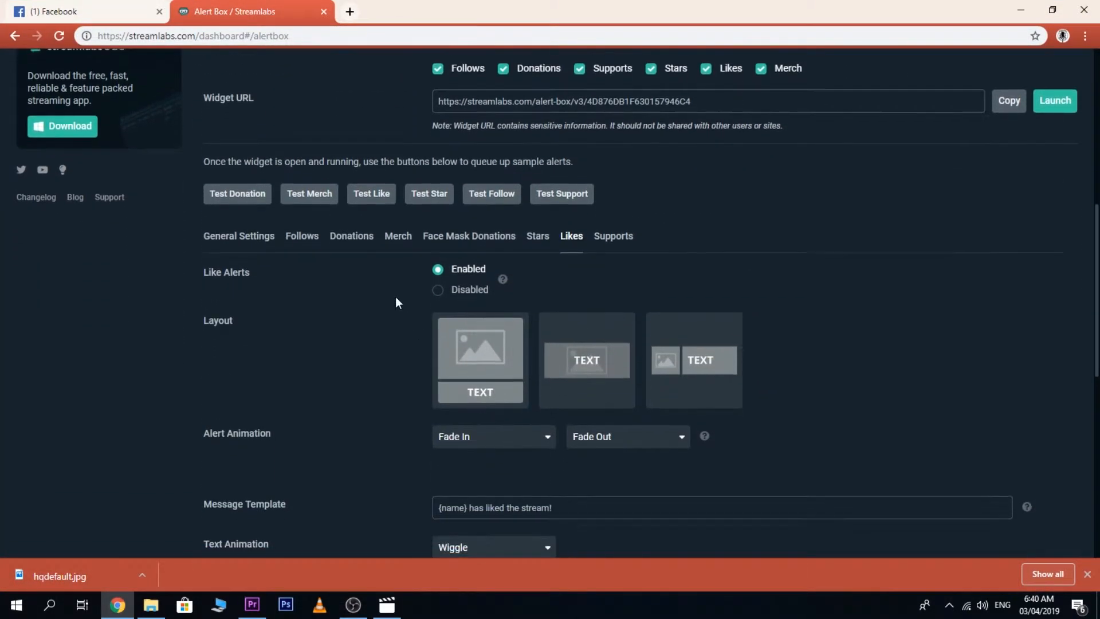
pyautogui.click(371, 196)
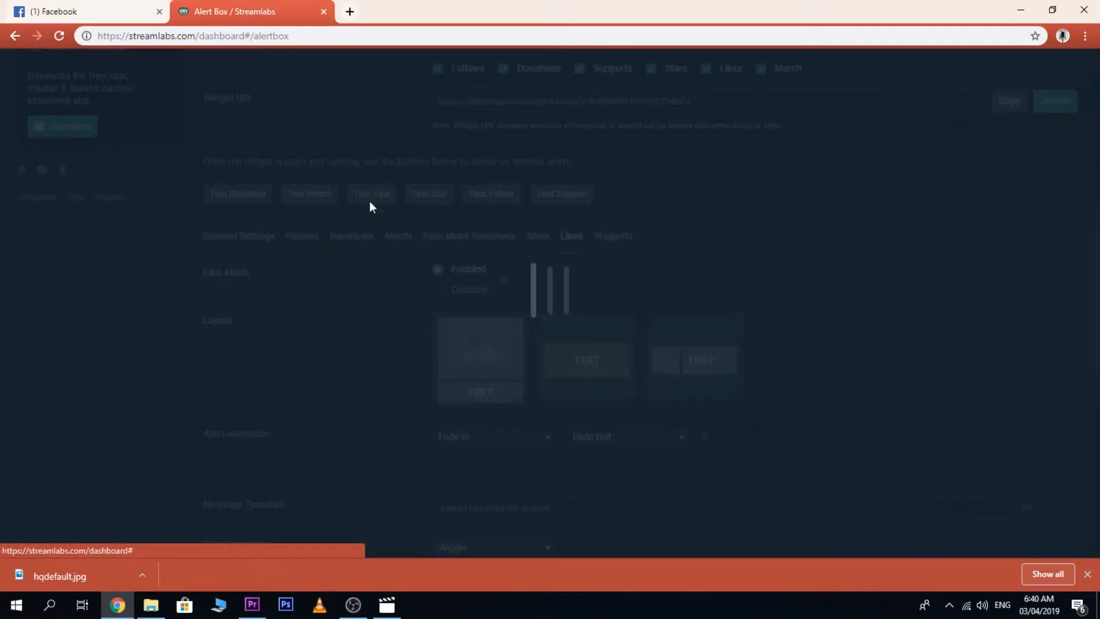
# Return to OBS, move the alert source from the canvas's lower-right corner toward the middle, and deselect it.
pyautogui.click(116, 608)
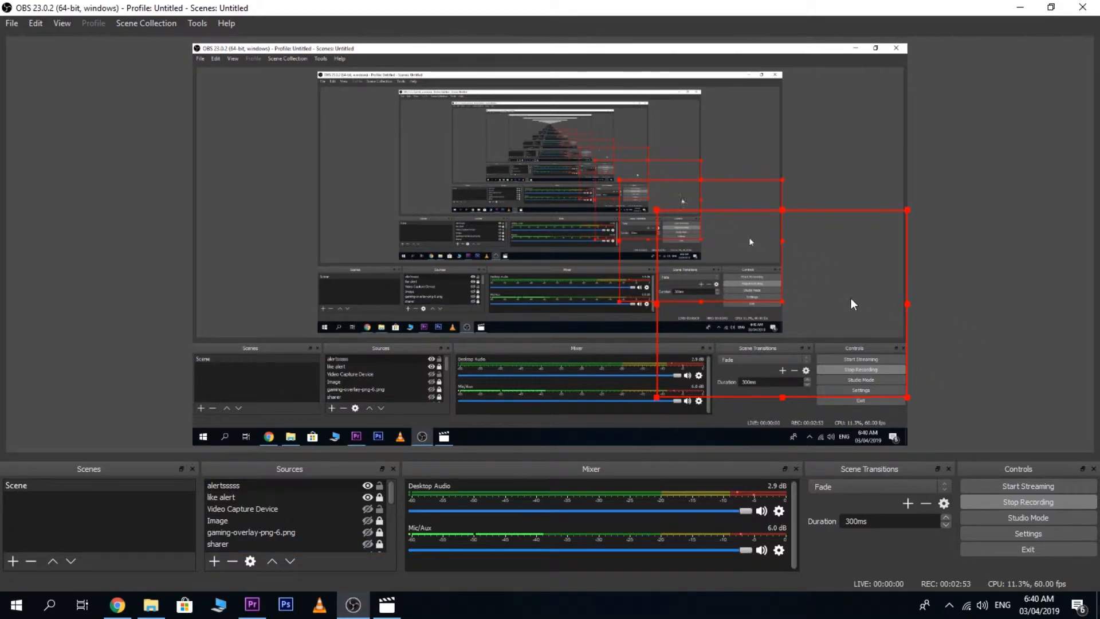
pyautogui.click(118, 605)
pyautogui.click(117, 611)
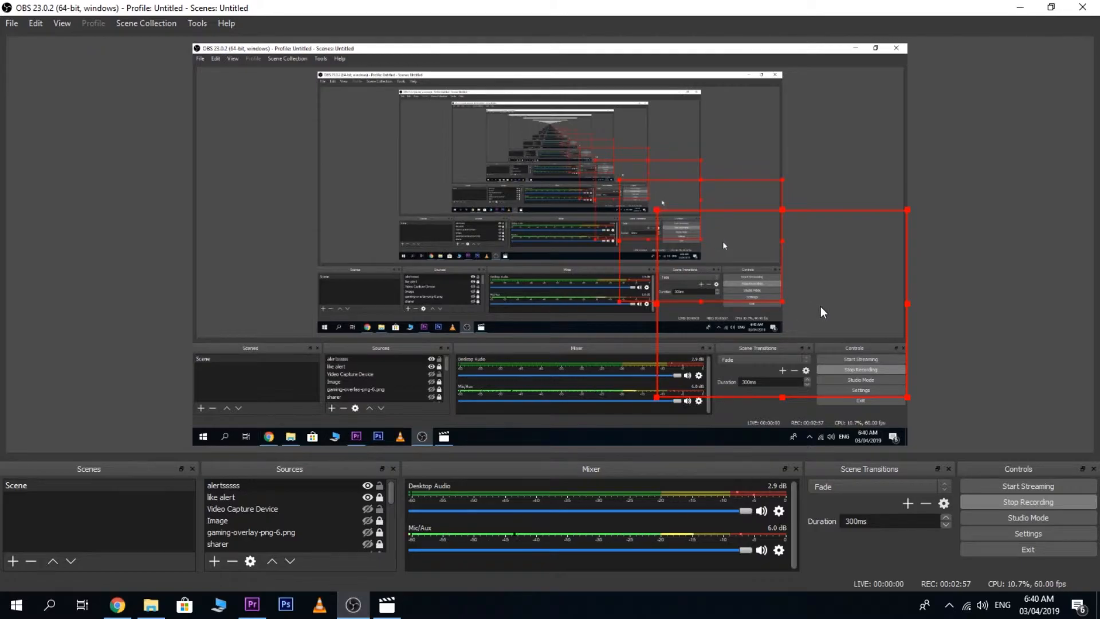
pyautogui.moveTo(839, 316); pyautogui.dragTo(545, 281)
pyautogui.click(964, 308)
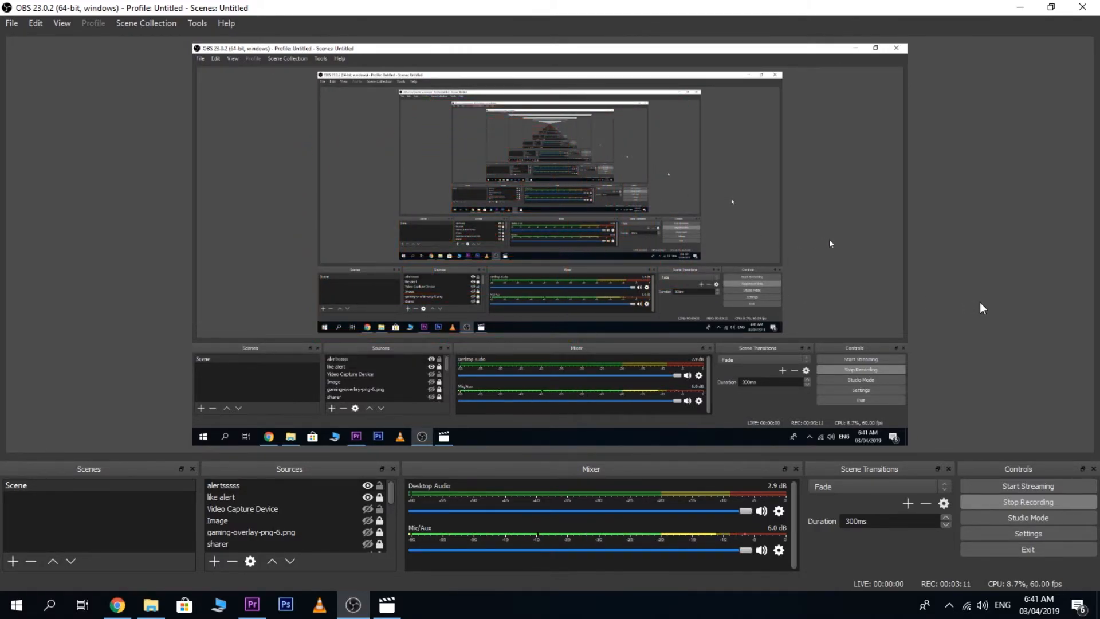